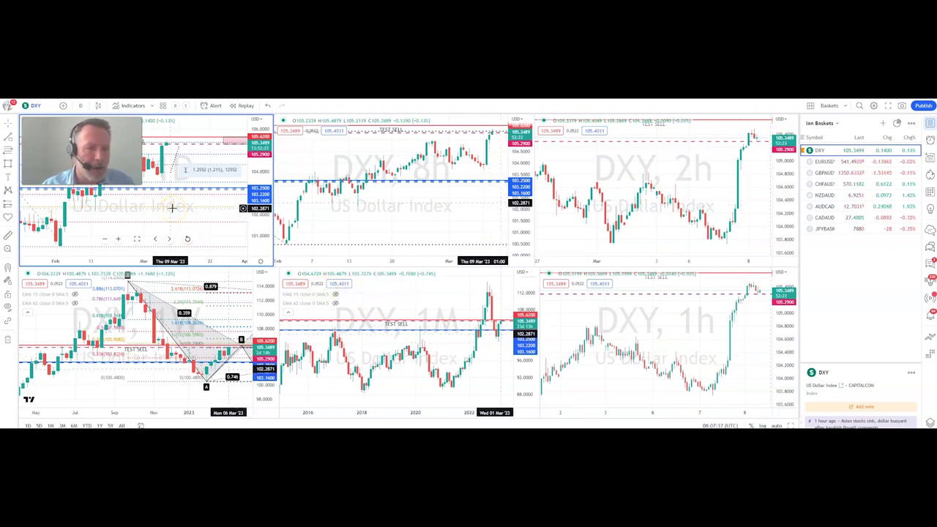
# Enlarge the DXY daily chart to fill the layout and examine recent price action around the TEST SELL zone.
pyautogui.click(152, 223)
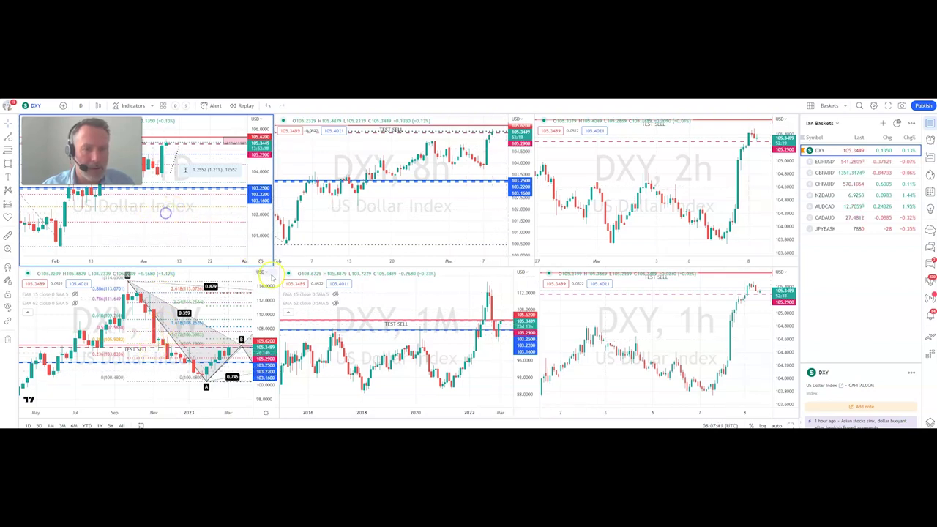
pyautogui.click(789, 424)
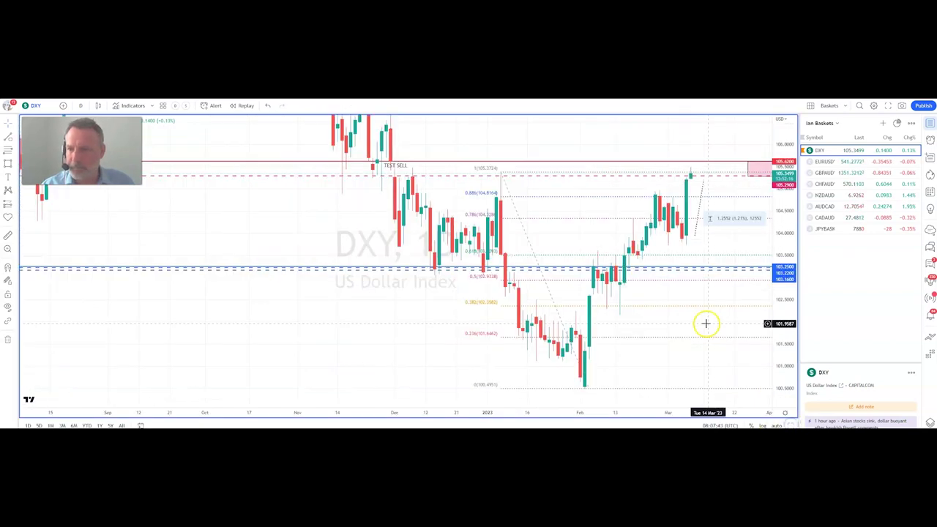
pyautogui.moveTo(783, 291); pyautogui.dragTo(785, 315)
pyautogui.moveTo(400, 335); pyautogui.dragTo(274, 350)
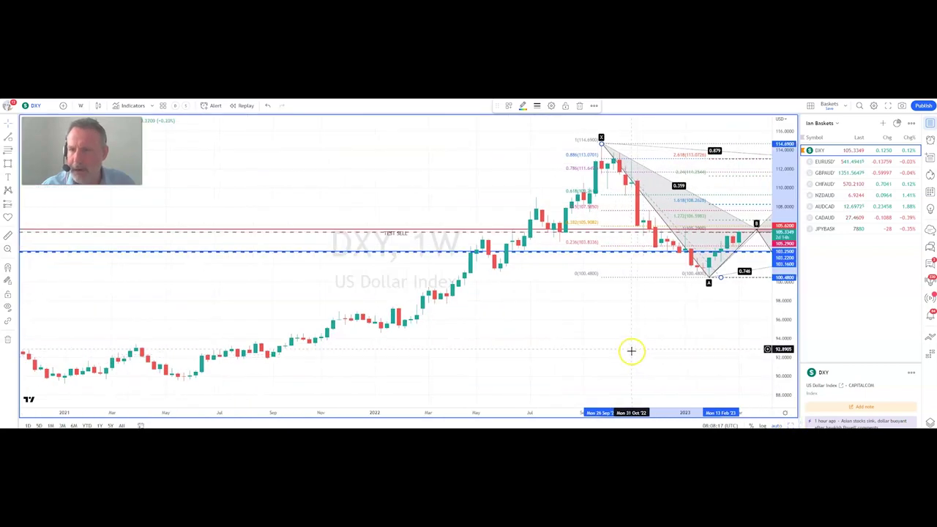
# Examine the full XABCD pattern on the DXY weekly chart, focusing on points B and C and the leg towards D.
pyautogui.moveTo(631, 351); pyautogui.dragTo(471, 391)
pyautogui.moveTo(783, 341); pyautogui.dragTo(783, 287)
pyautogui.moveTo(601, 349); pyautogui.dragTo(539, 403)
pyautogui.scroll(1, 540, 401)
pyautogui.scroll(3, 539, 402)
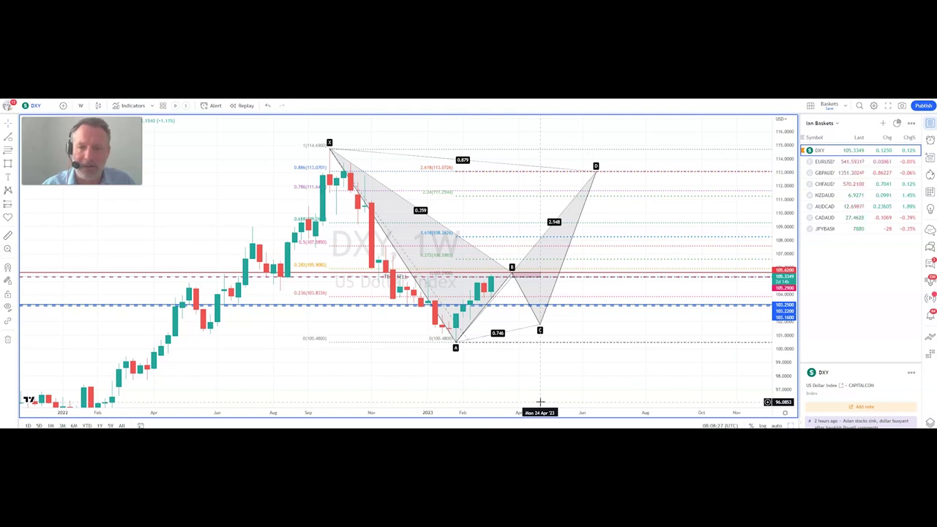
pyautogui.click(523, 271)
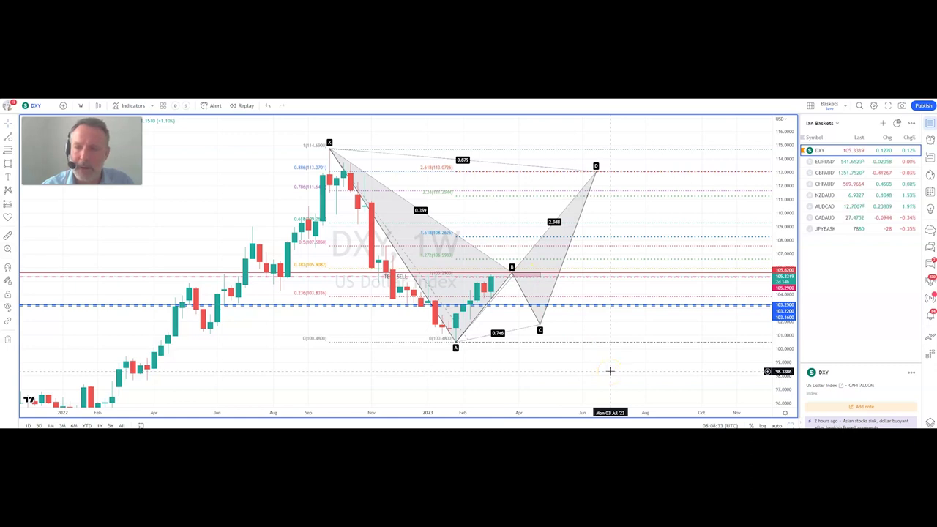
pyautogui.click(512, 268)
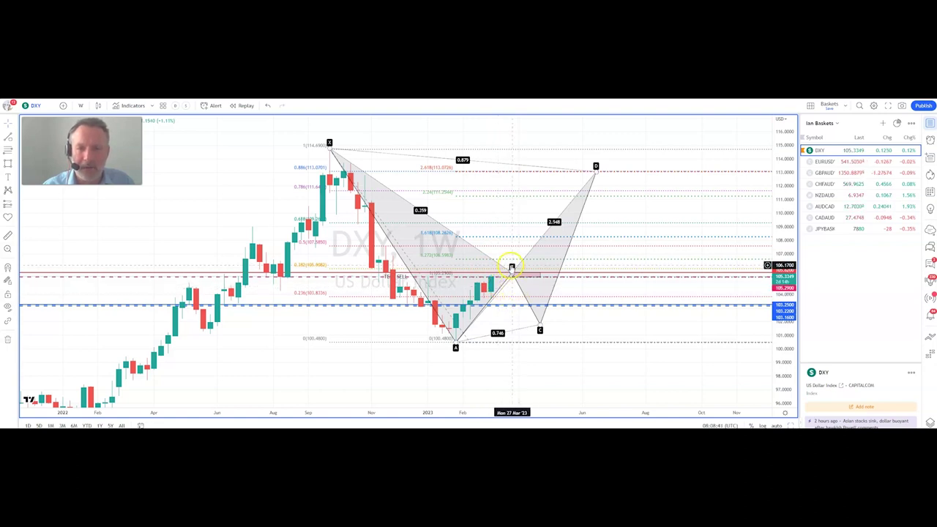
pyautogui.click(527, 314)
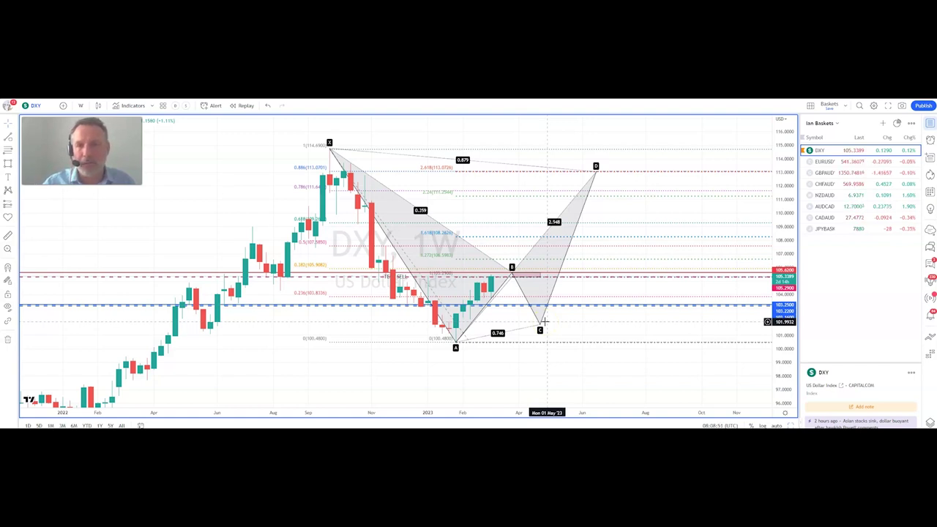
pyautogui.click(598, 319)
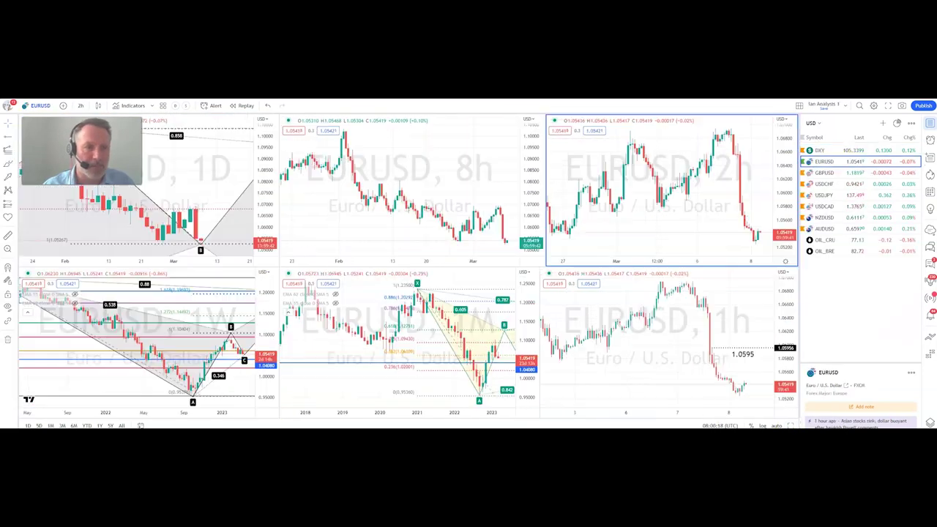
# Enlarge the EURUSD daily chart and examine its whole XABCD pattern, focusing on point B and the leg up to C.
pyautogui.click(430, 326)
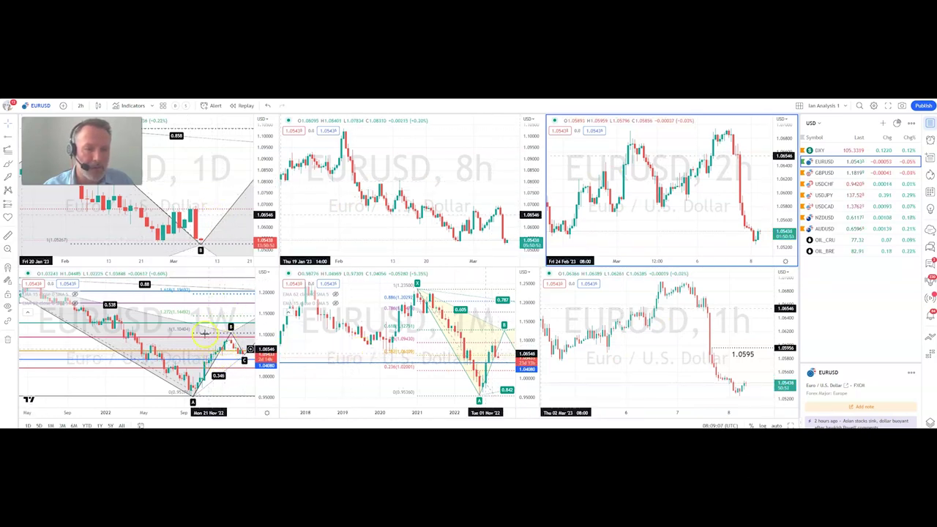
pyautogui.click(197, 174)
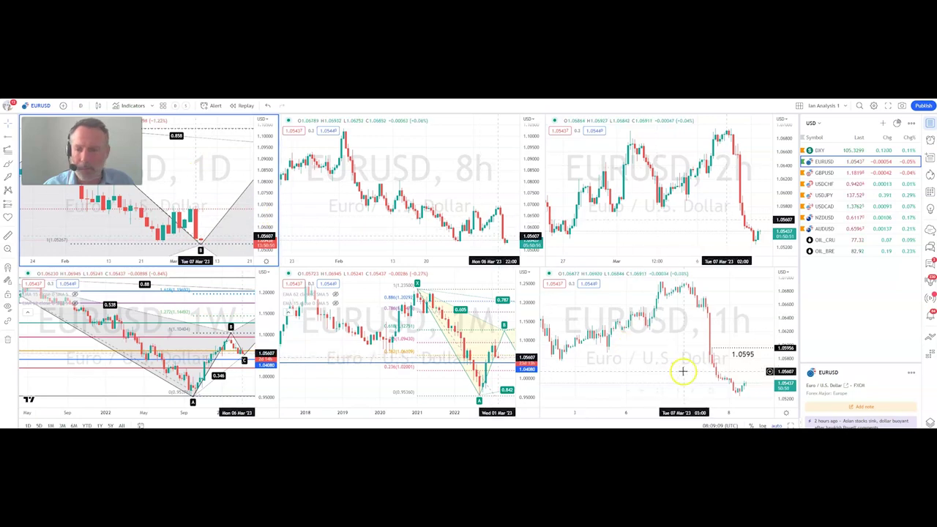
pyautogui.click(790, 425)
pyautogui.moveTo(777, 308); pyautogui.dragTo(778, 316)
pyautogui.scroll(-2, 620, 327)
pyautogui.scroll(-3, 620, 328)
pyautogui.moveTo(450, 176); pyautogui.dragTo(248, 183)
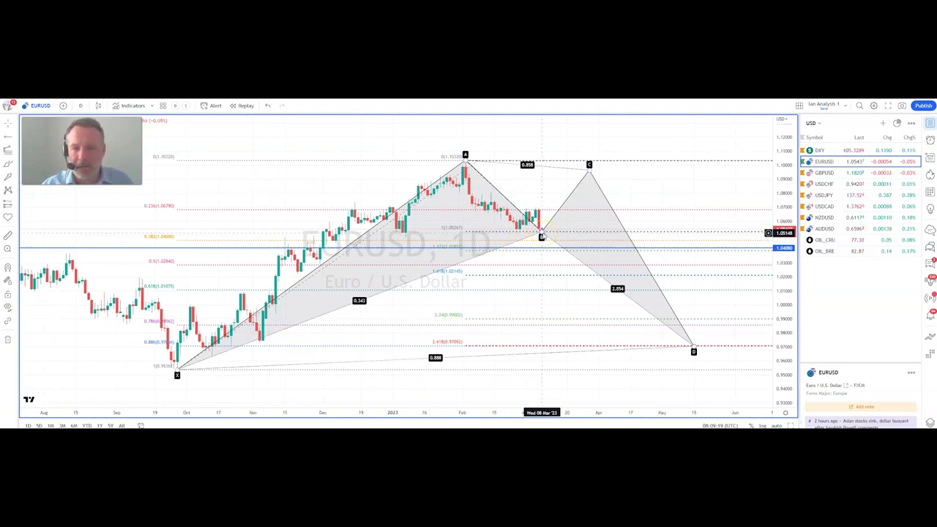
pyautogui.click(538, 341)
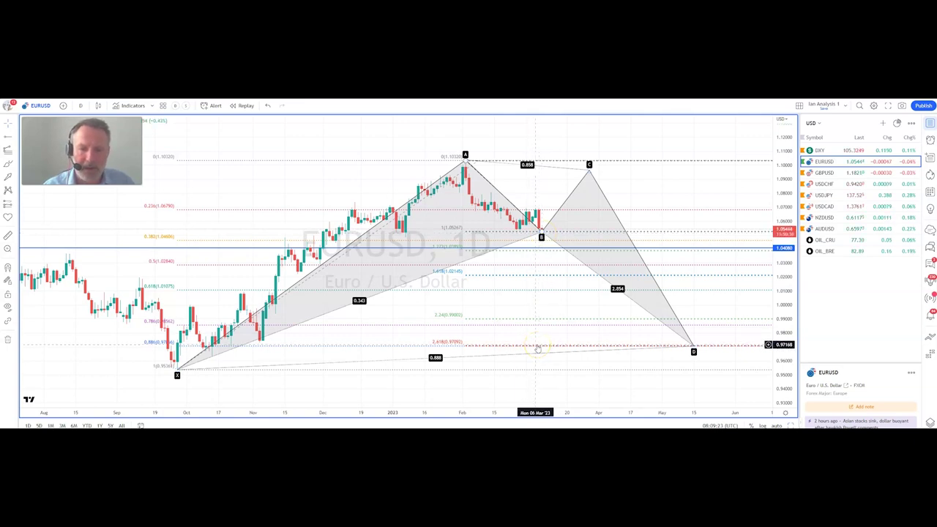
pyautogui.click(542, 234)
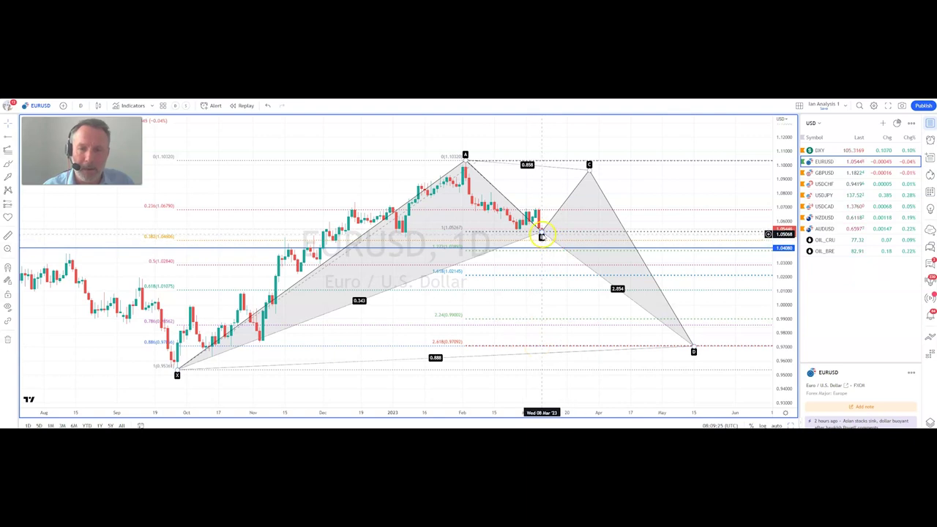
pyautogui.click(585, 179)
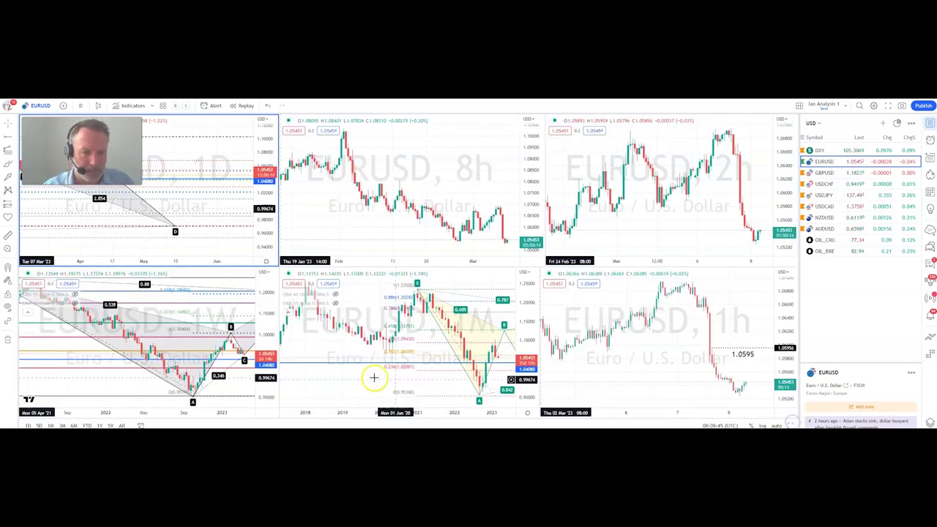
# Enlarge the EURUSD weekly chart, examine its XABCD pattern through to point D, and return to the multi-chart layout.
pyautogui.click(209, 319)
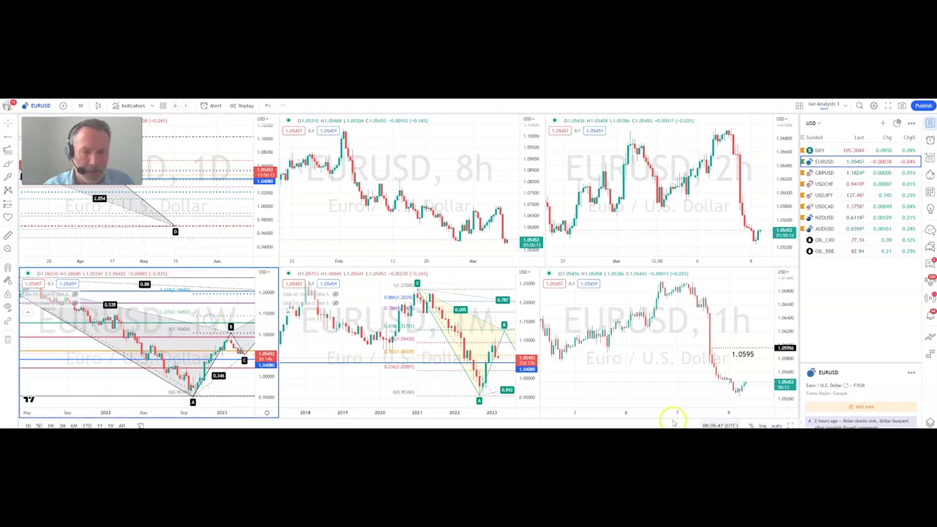
pyautogui.click(791, 424)
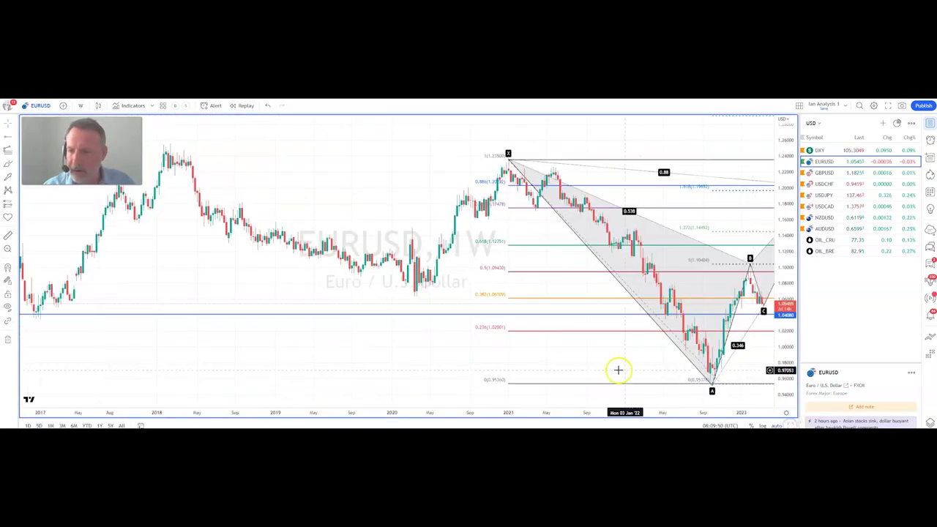
pyautogui.scroll(2, 615, 368)
pyautogui.moveTo(585, 364); pyautogui.dragTo(393, 368)
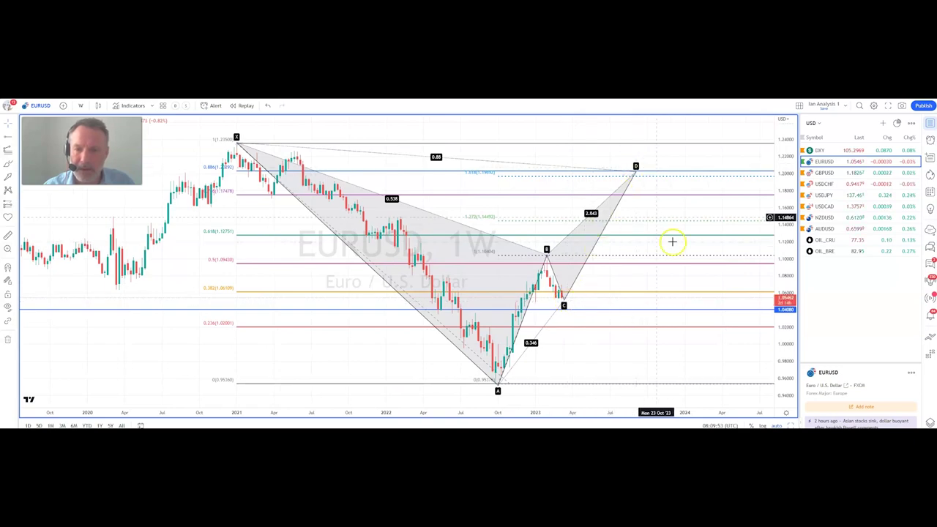
pyautogui.hotkey('alt', 'Return')
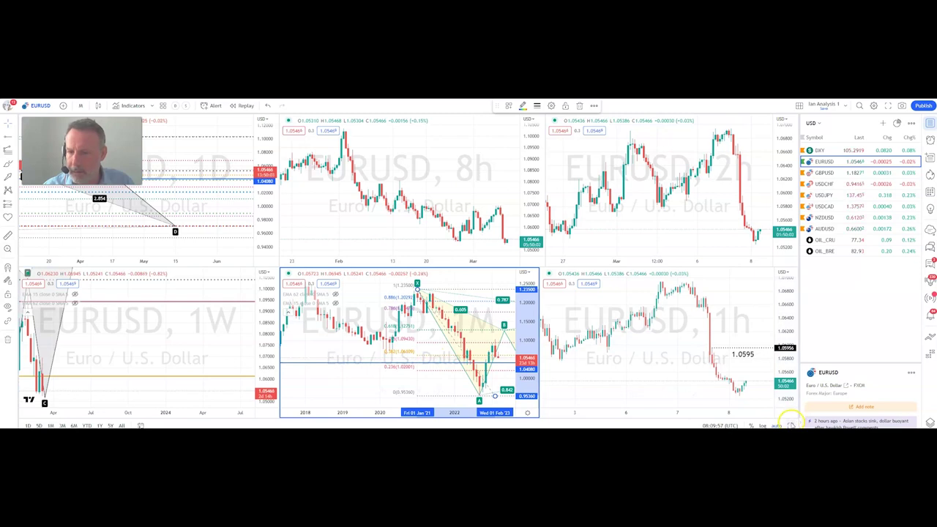
# Enlarge the EURUSD monthly chart, examine its yellow XABCD pattern with the projected C and D points, and restore the layout.
pyautogui.hotkey('alt', 'Return')
pyautogui.scroll(3, 591, 344)
pyautogui.moveTo(500, 229); pyautogui.dragTo(306, 208)
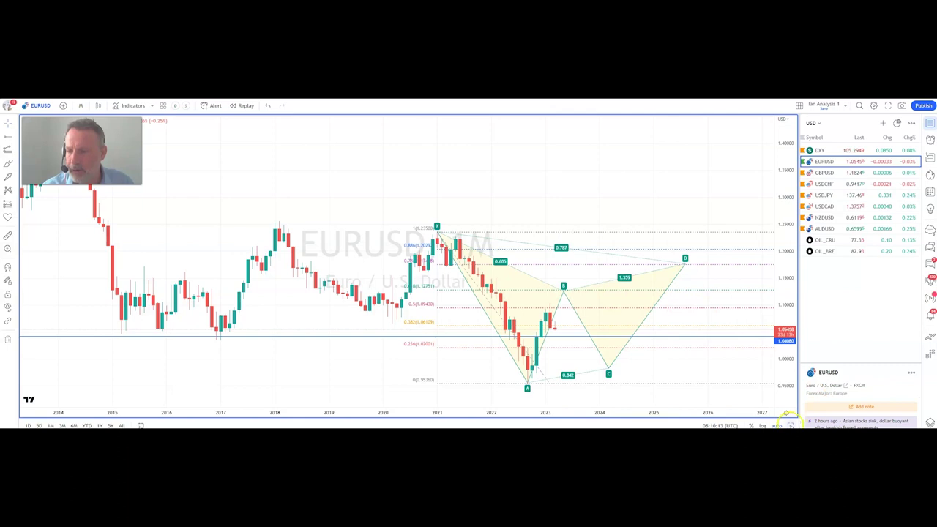
pyautogui.click(791, 425)
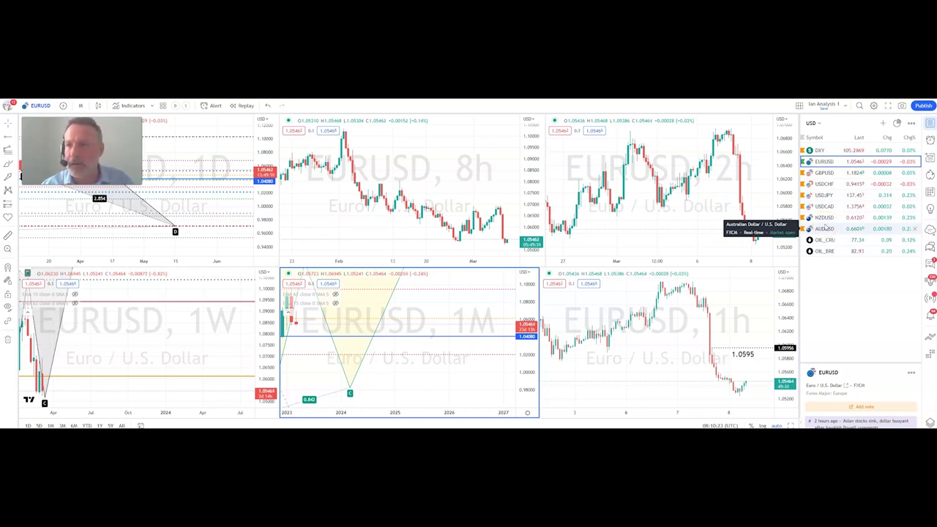
# Load GBPUSD, examine the pattern's completion point D on the enlarged 8-hour chart, and restore the layout.
pyautogui.click(822, 176)
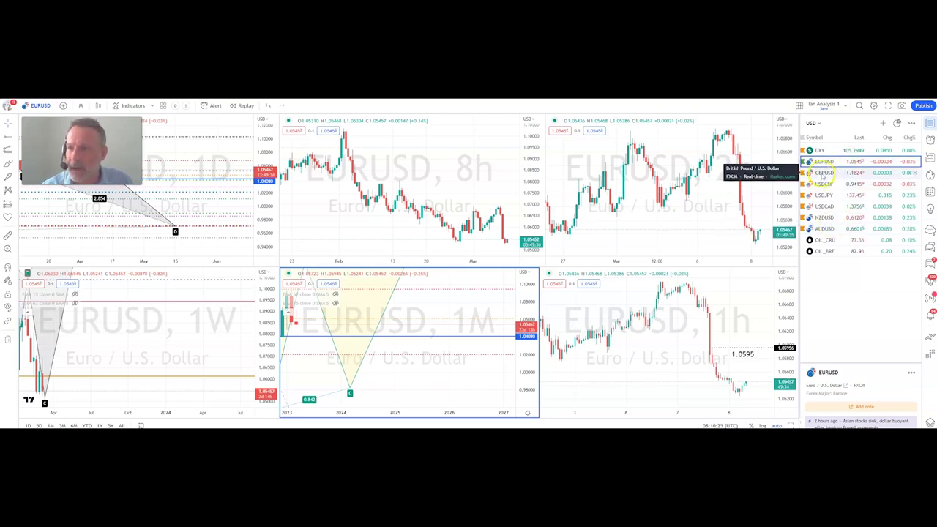
pyautogui.click(483, 170)
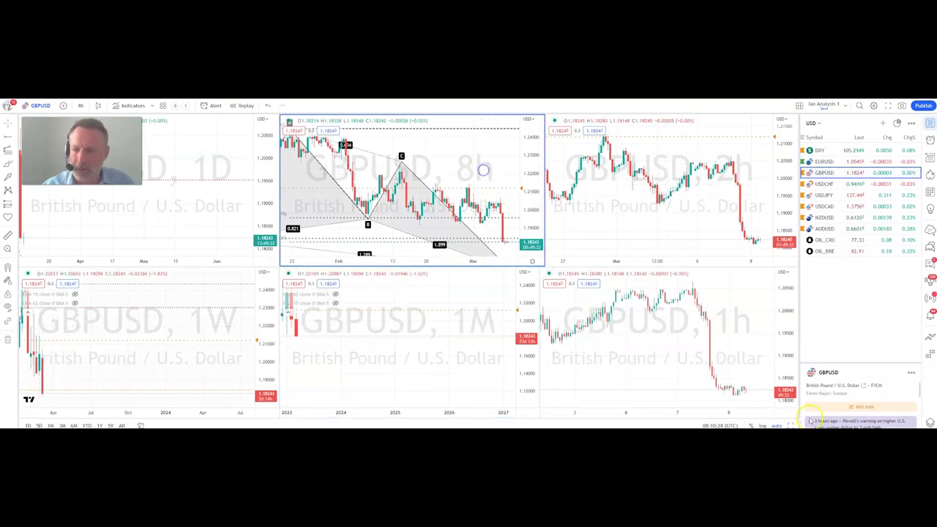
pyautogui.click(790, 424)
pyautogui.moveTo(788, 308); pyautogui.dragTo(786, 270)
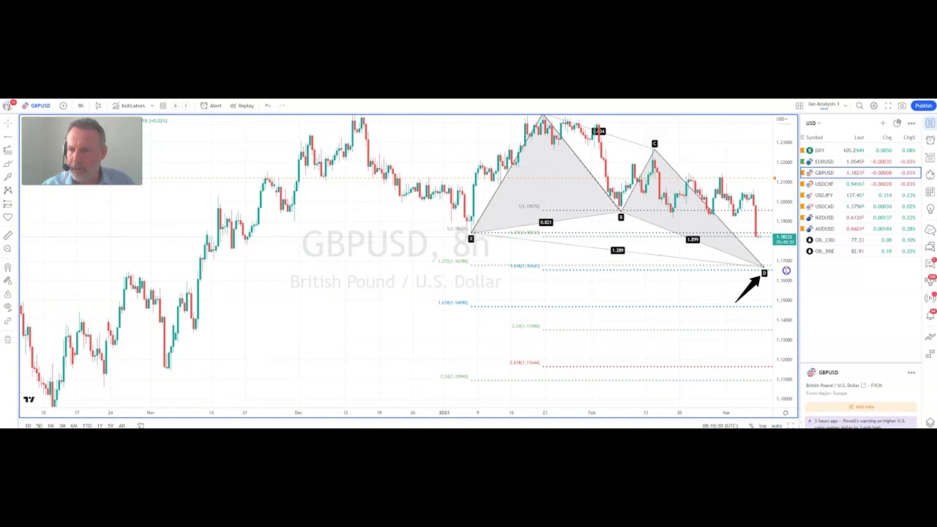
pyautogui.moveTo(533, 282); pyautogui.dragTo(433, 303)
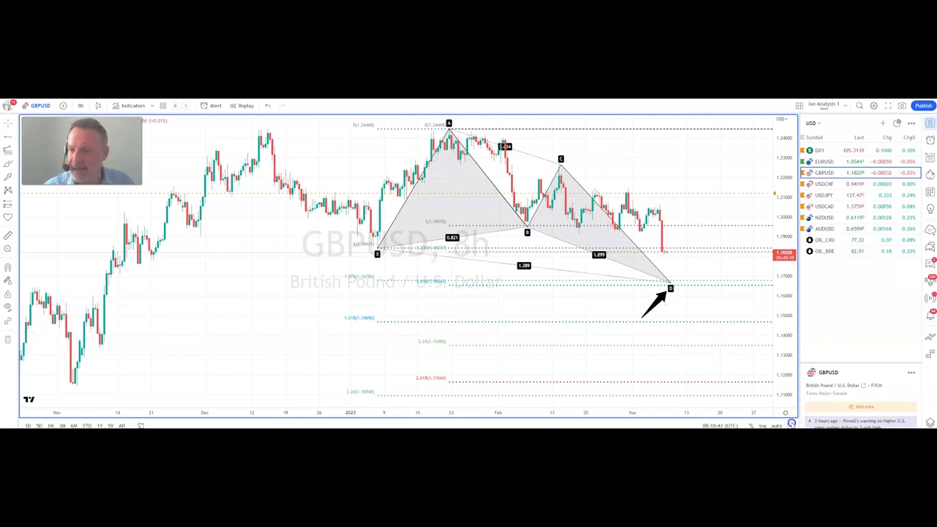
pyautogui.click(791, 423)
# Load USDCHF, examine price near the pattern's D point on the enlarged 8-hour chart, and restore the layout.
pyautogui.click(822, 184)
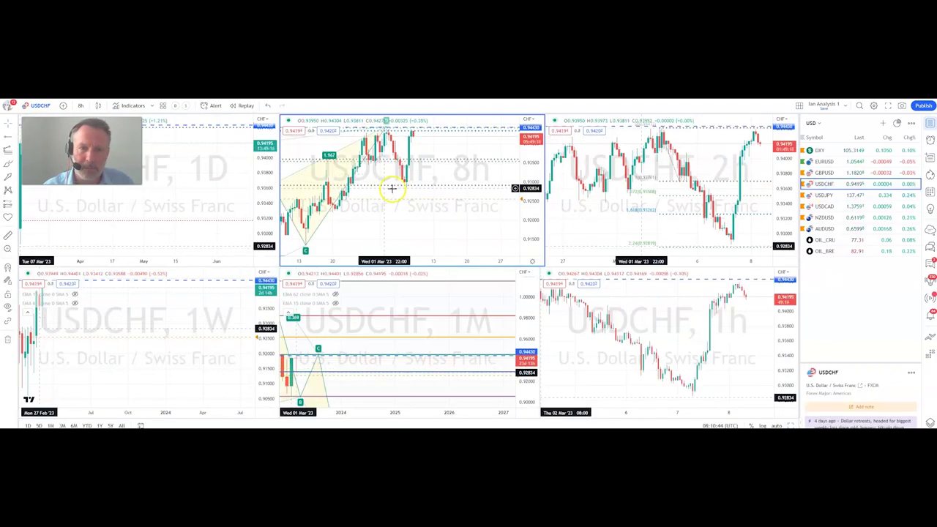
pyautogui.click(792, 424)
pyautogui.moveTo(783, 311); pyautogui.dragTo(781, 344)
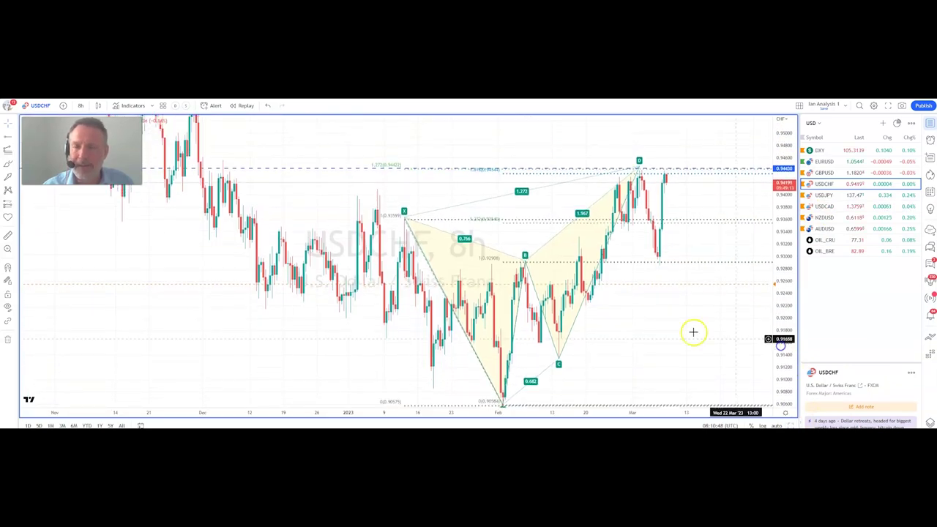
pyautogui.scroll(2, 601, 330)
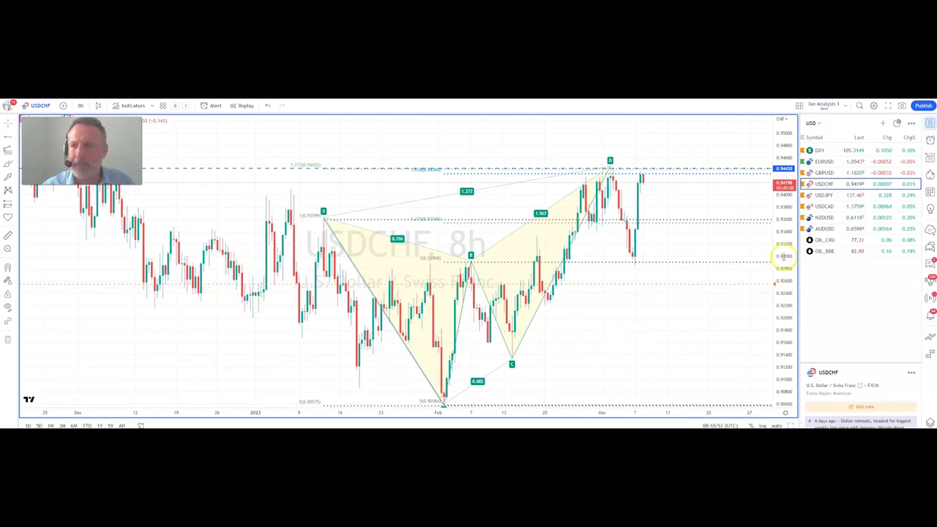
pyautogui.click(792, 425)
# Load USDJPY, examine price against the 138.460 level and Fibonacci extensions on the enlarged 8-hour chart, and restore the layout.
pyautogui.click(822, 195)
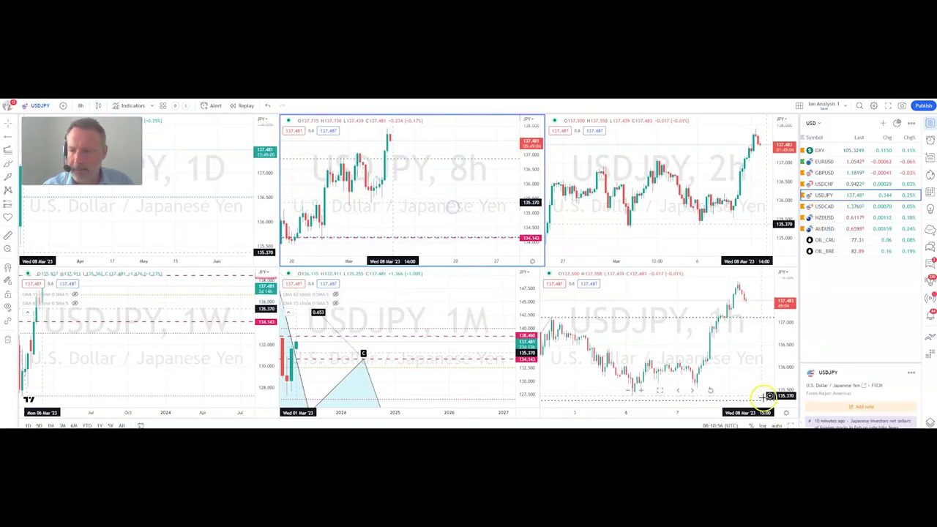
pyautogui.hotkey('alt', 'Return')
pyautogui.moveTo(785, 302); pyautogui.dragTo(787, 387)
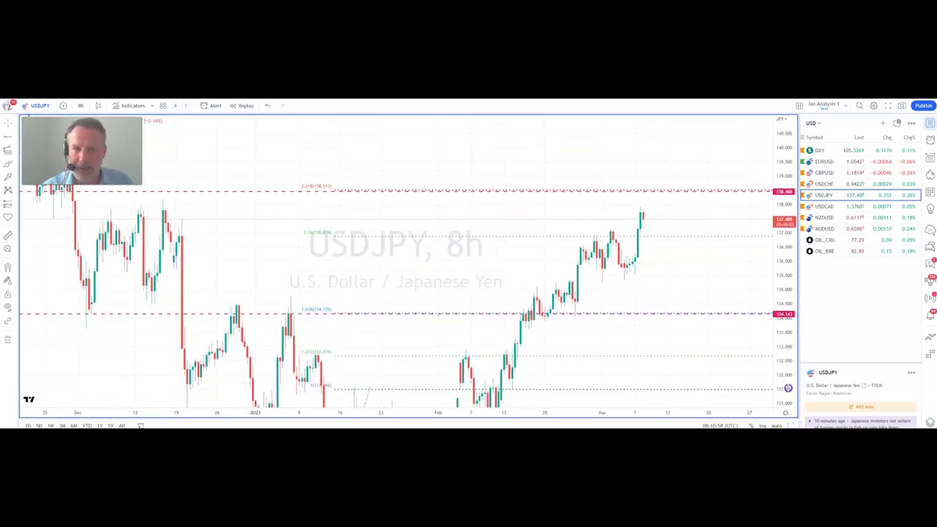
pyautogui.moveTo(485, 220); pyautogui.dragTo(491, 161)
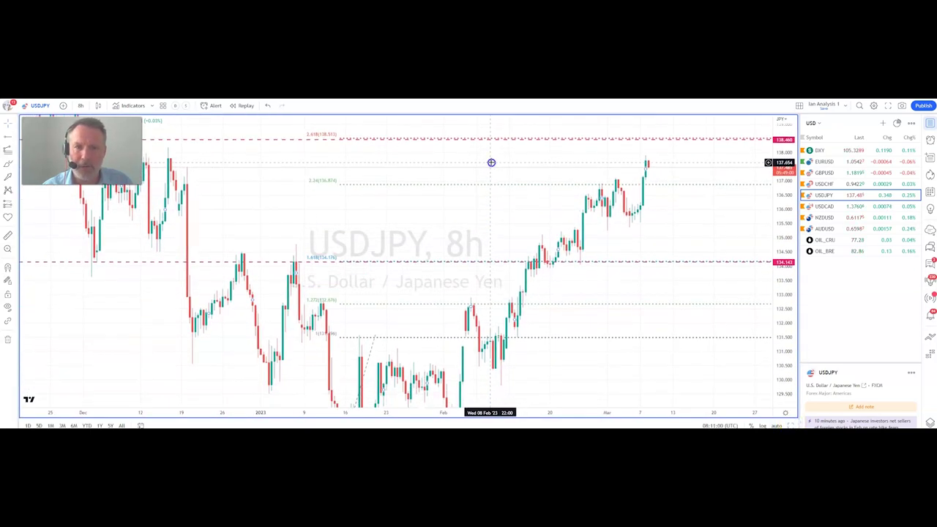
pyautogui.moveTo(781, 249); pyautogui.dragTo(781, 281)
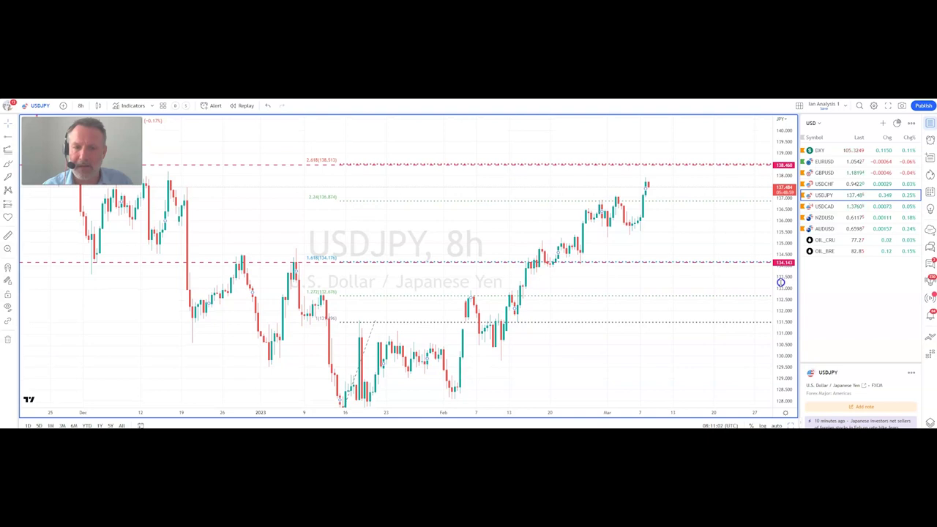
pyautogui.moveTo(395, 179); pyautogui.dragTo(393, 174)
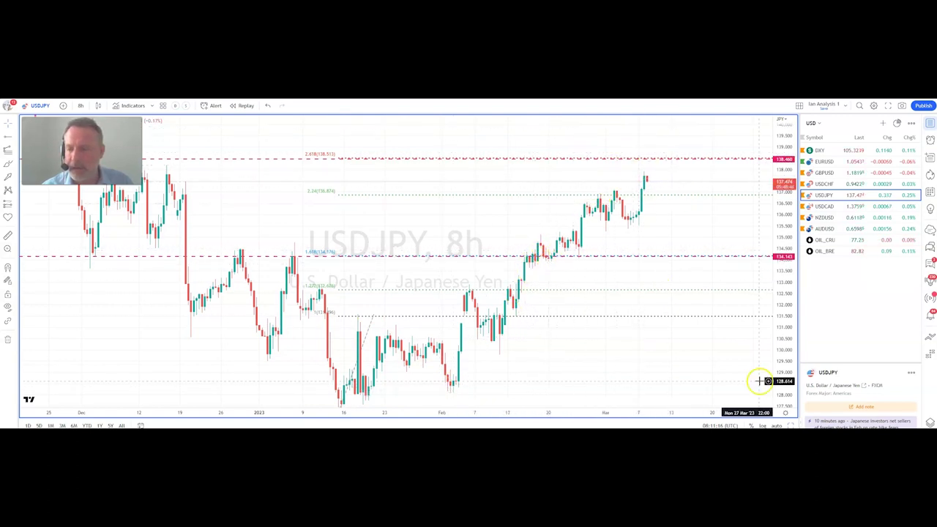
pyautogui.click(791, 425)
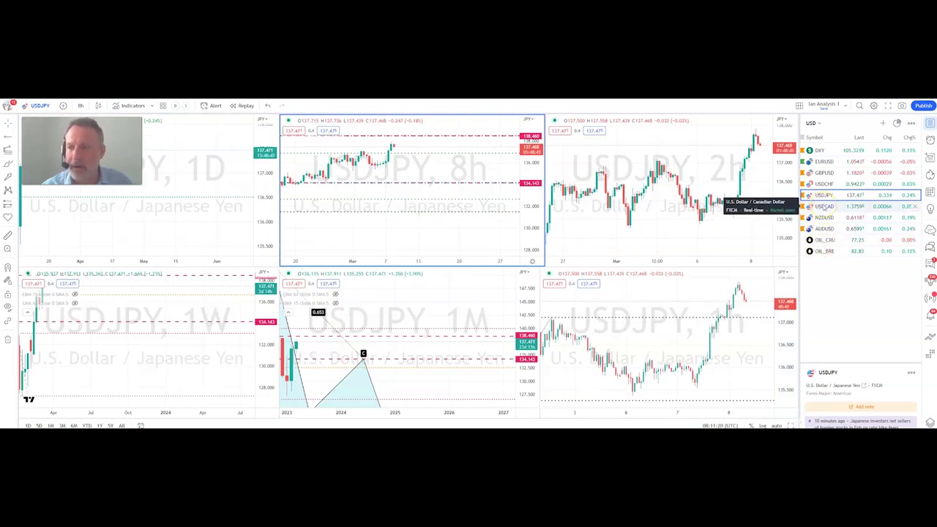
# Load USDCAD, examine price against the Fibonacci extensions and the red dashed level on the enlarged 8-hour chart, and restore the layout.
pyautogui.click(824, 208)
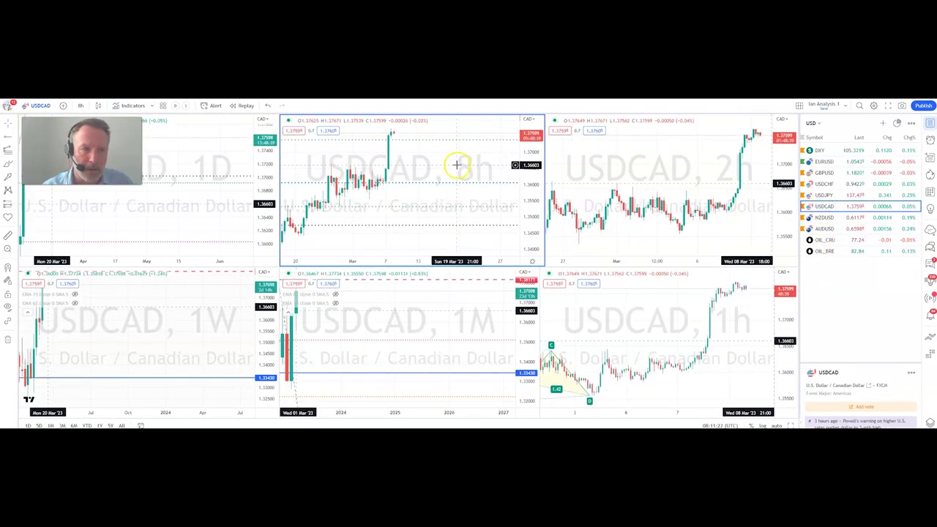
pyautogui.click(454, 241)
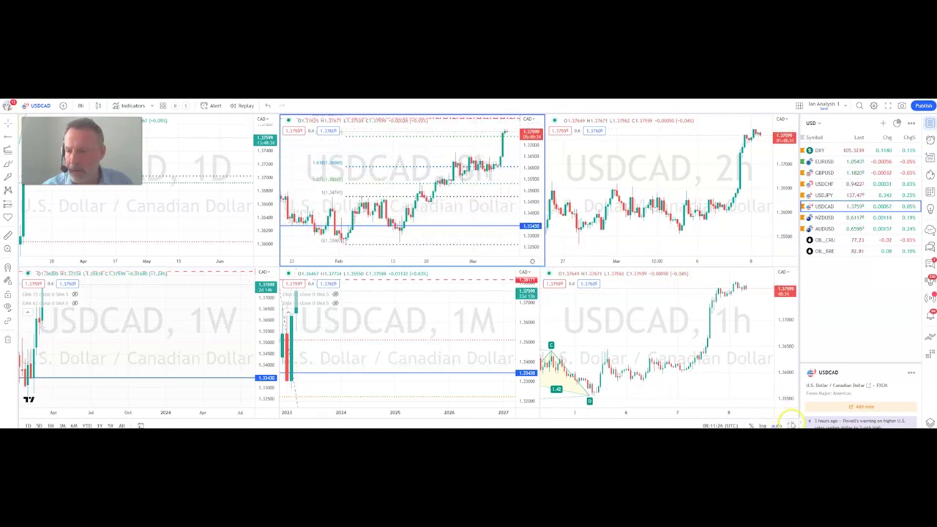
pyautogui.click(791, 422)
pyautogui.moveTo(453, 243); pyautogui.dragTo(376, 230)
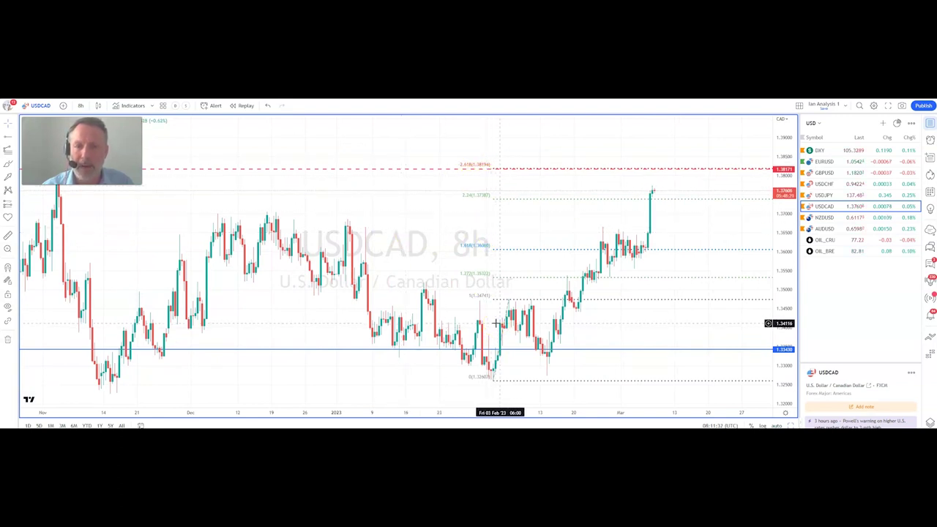
pyautogui.click(790, 422)
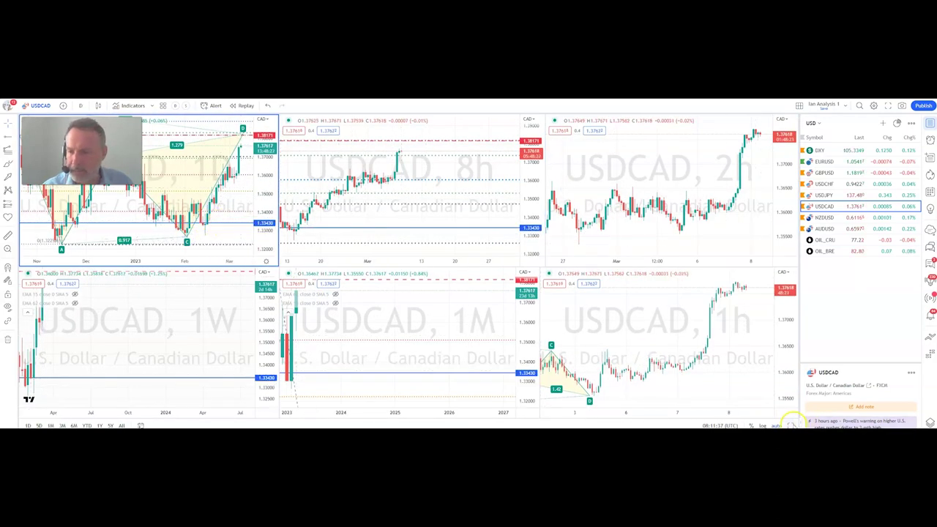
# Enlarge the USDCAD daily chart, examine price against the yellow XABCD pattern's D point and Fibonacci levels, and restore the layout.
pyautogui.click(789, 423)
pyautogui.moveTo(612, 348); pyautogui.dragTo(487, 389)
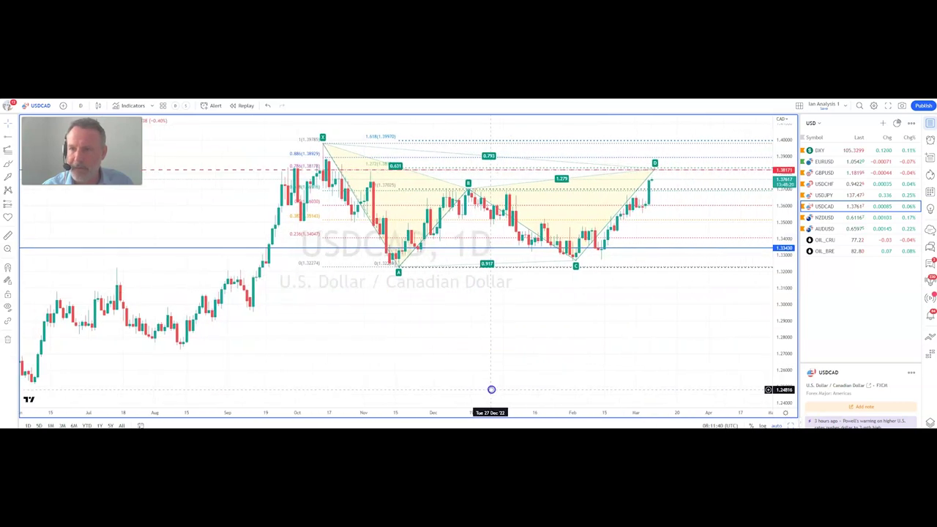
pyautogui.moveTo(786, 303); pyautogui.dragTo(784, 243)
pyautogui.moveTo(656, 317); pyautogui.dragTo(629, 380)
pyautogui.moveTo(792, 307); pyautogui.dragTo(781, 256)
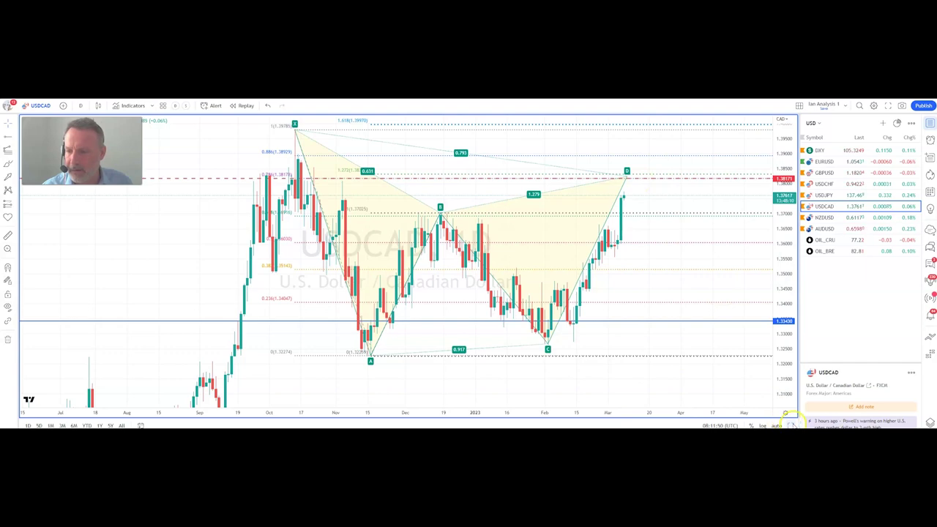
pyautogui.click(790, 426)
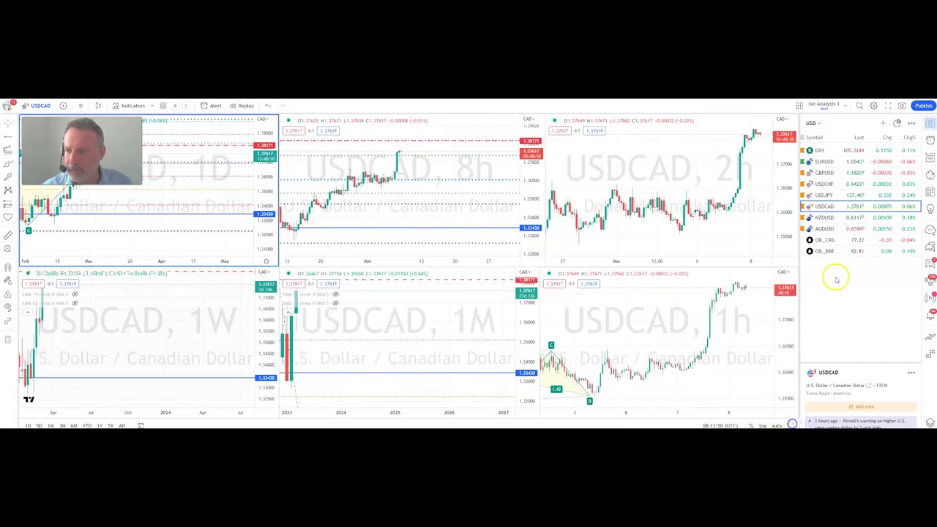
# Load NZDUSD and examine the grey XABCD pattern's completion point D on the enlarged 8-hour chart.
pyautogui.click(822, 217)
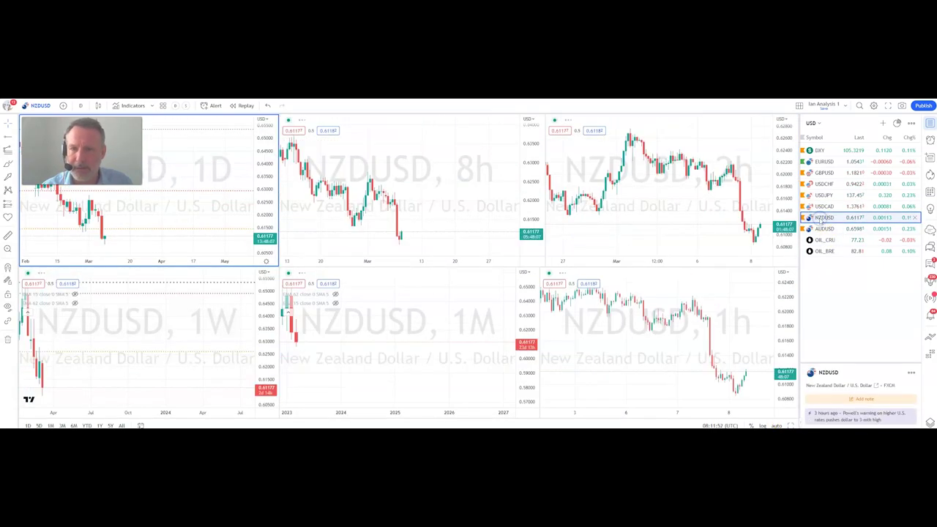
pyautogui.click(425, 209)
pyautogui.click(790, 426)
pyautogui.moveTo(780, 296); pyautogui.dragTo(775, 352)
pyautogui.scroll(2, 483, 353)
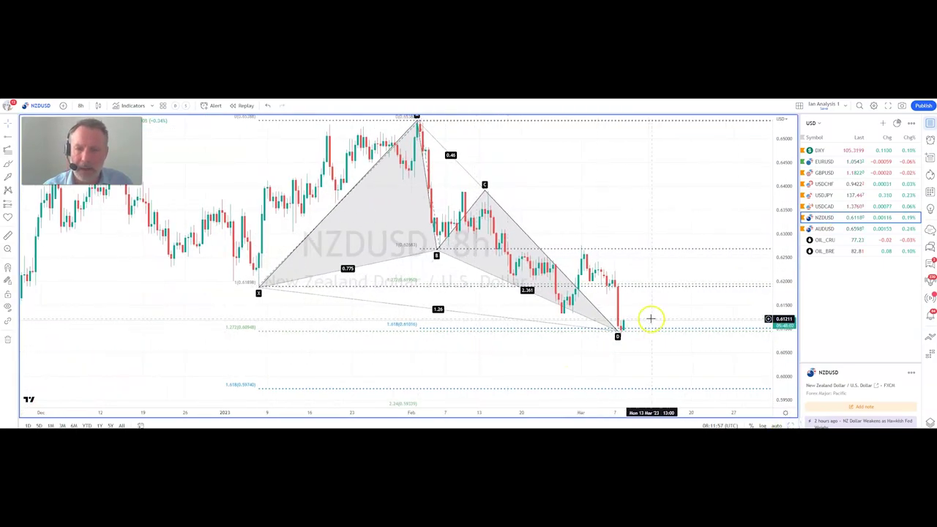